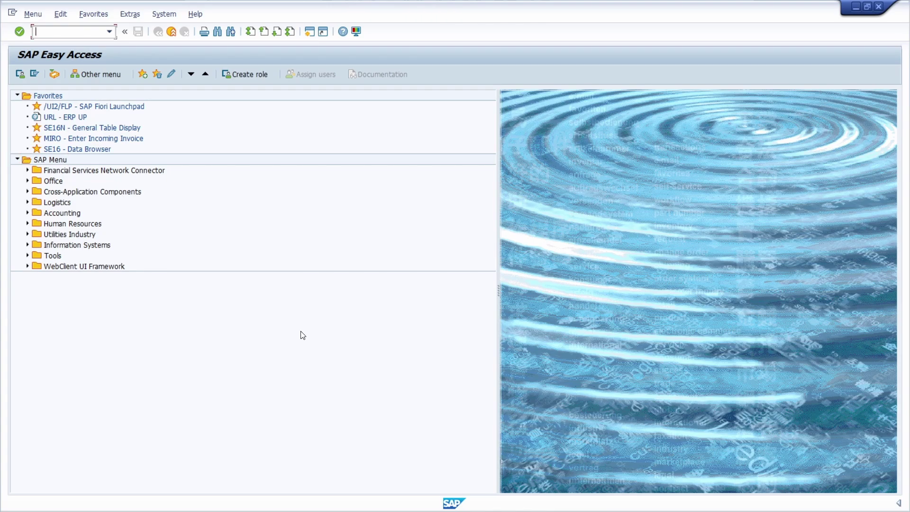
Enter transaction se16n, correcting the mistyped se16h, to open General Table Display for ZZZ_TEST
text(s)
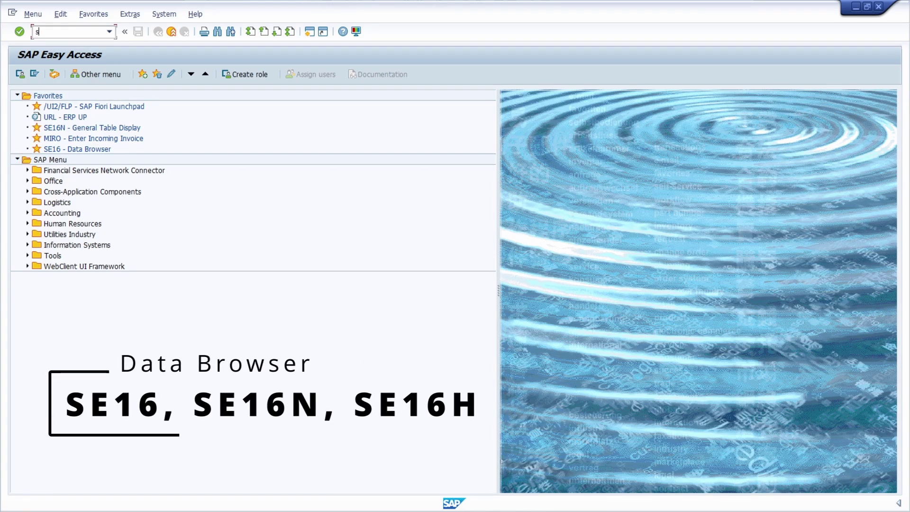
text(e16h)
key(BackSpace)
text(n)
key(Return)
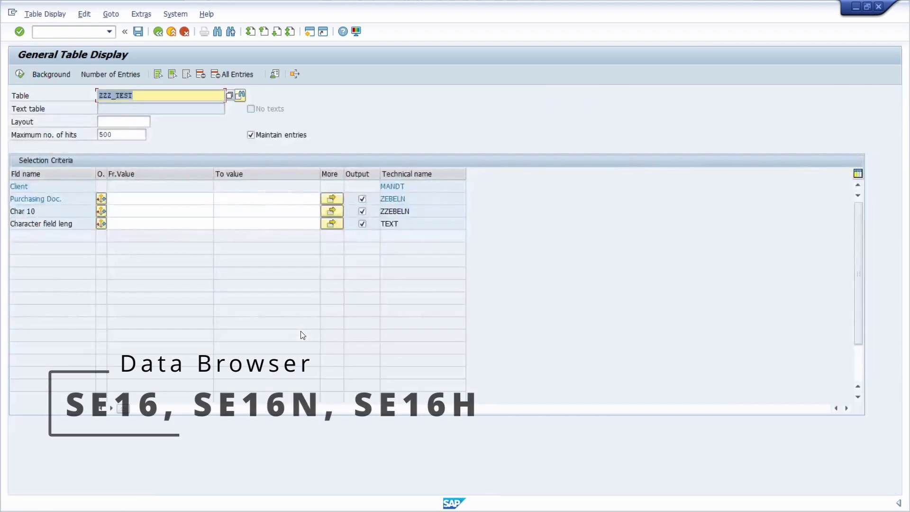
click(146, 97)
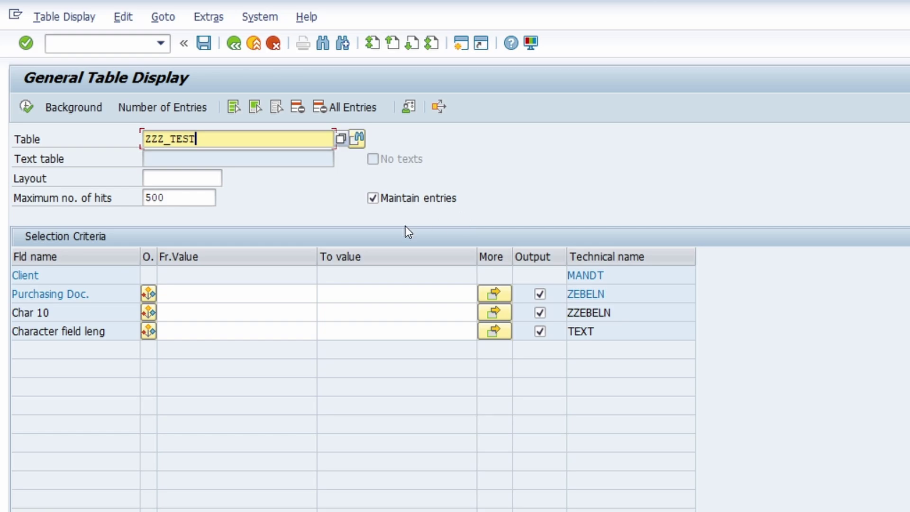
Execute the ZZZ_TEST selection, change the first entry's text from TEST3 to TEST2, and save
click(25, 108)
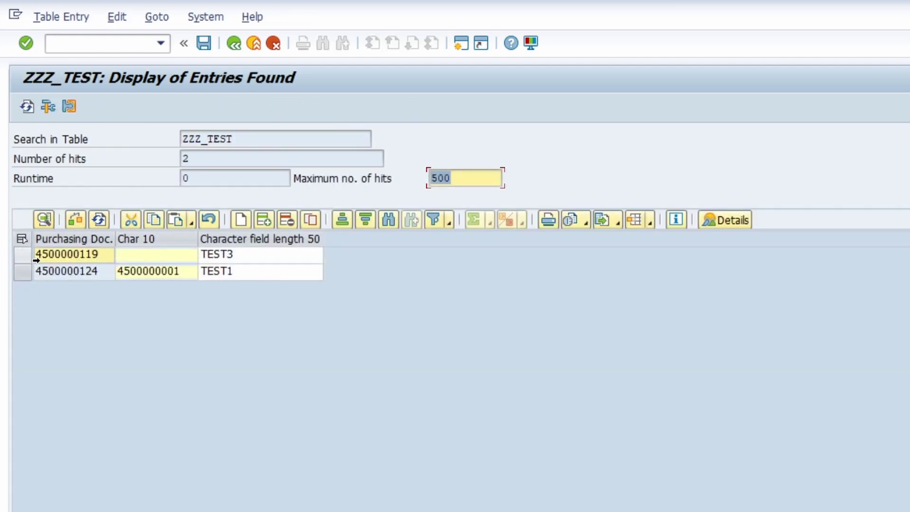
click(239, 256)
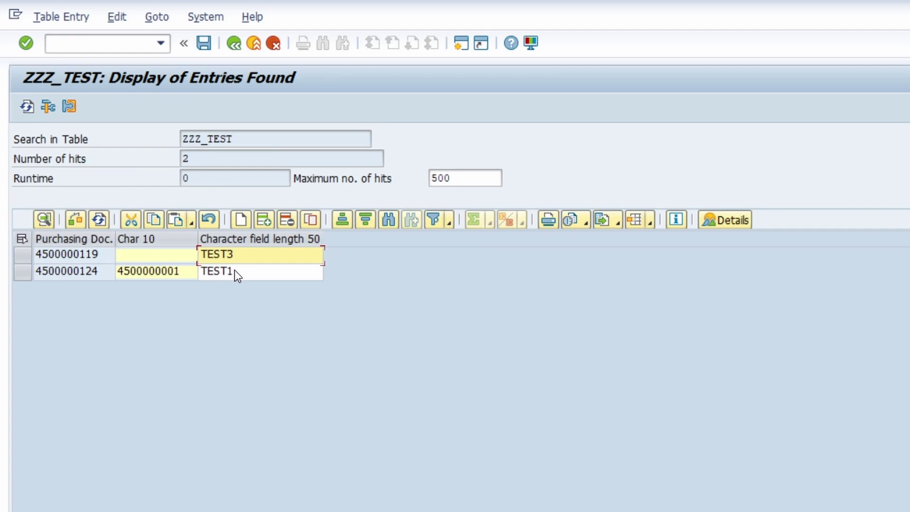
key(BackSpace)
text(2)
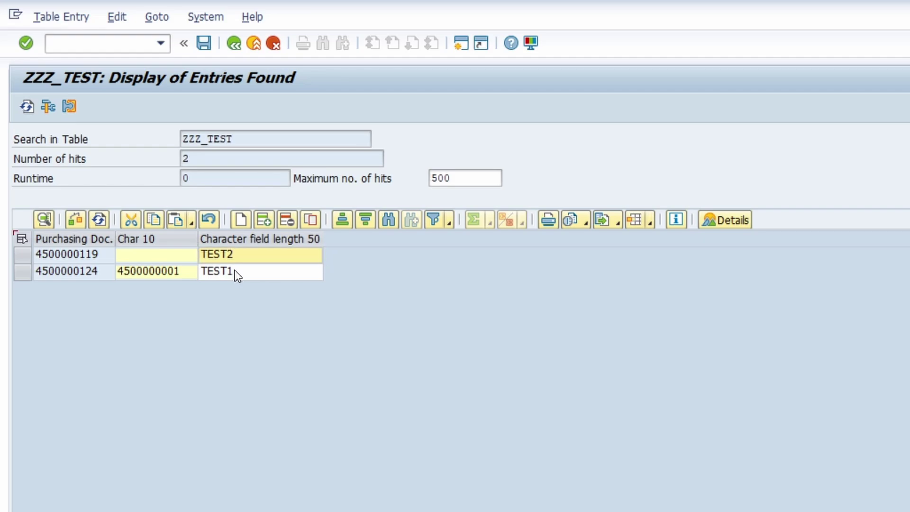
click(203, 43)
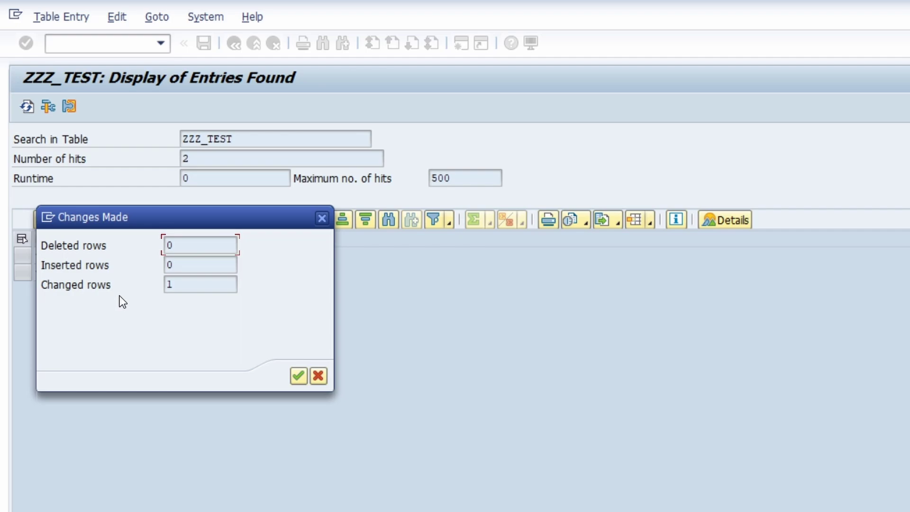
Confirm the Changes Made summary of 1 changed row to return to the hit list
double_click(191, 284)
click(302, 376)
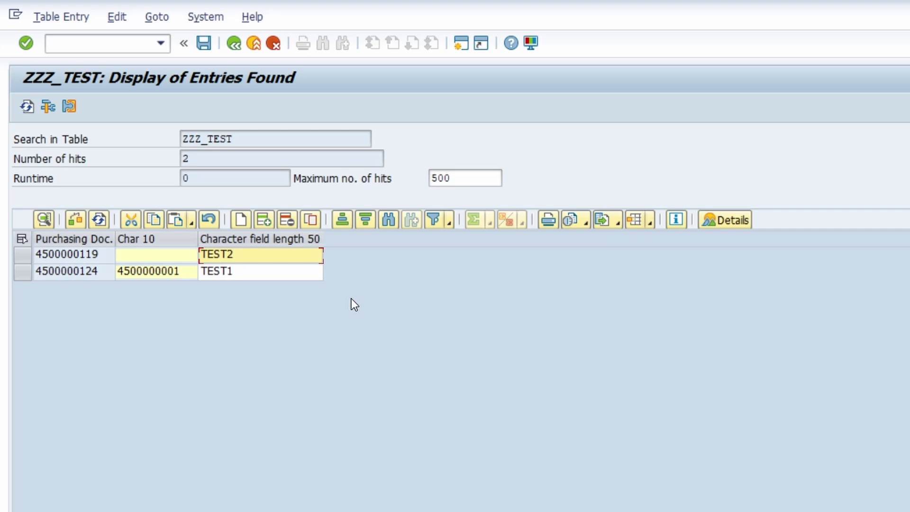
Open ZZZ_TEST in SE11 on the Delivery and Maintenance tab and show the Data Browser editing options
key(F3)
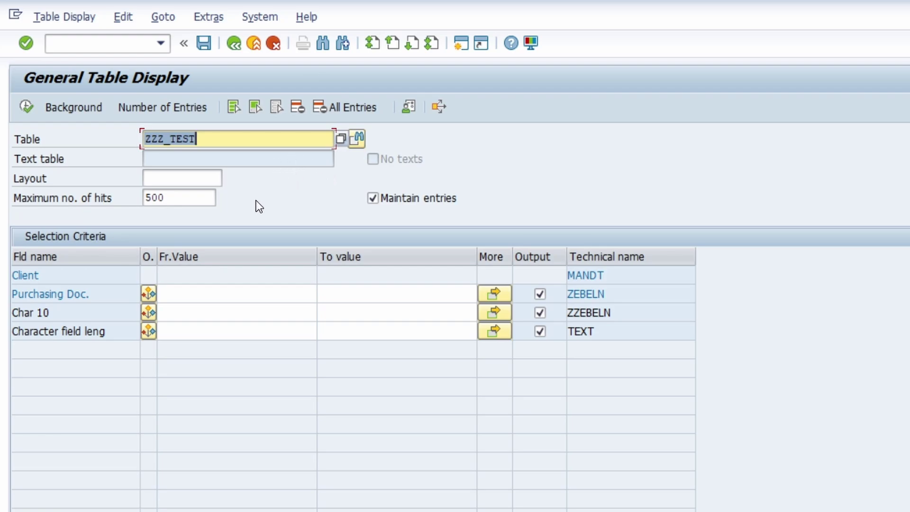
double_click(194, 139)
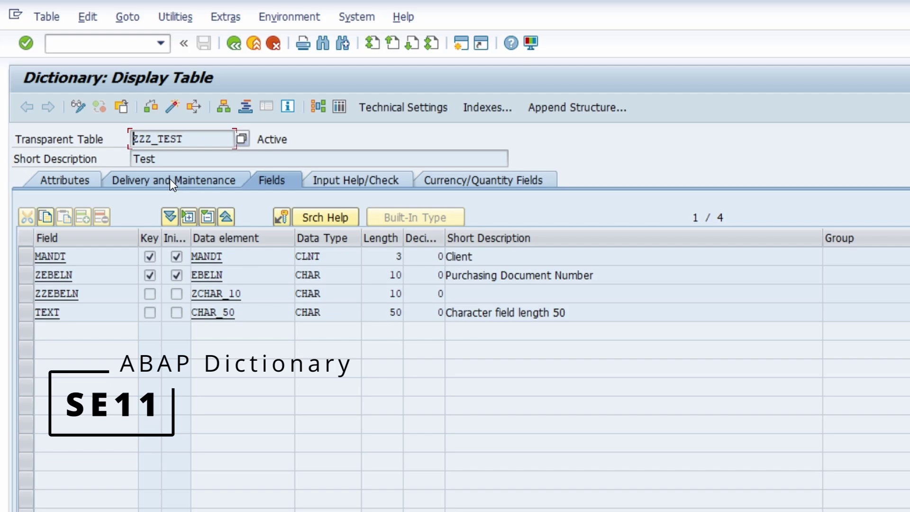
click(138, 181)
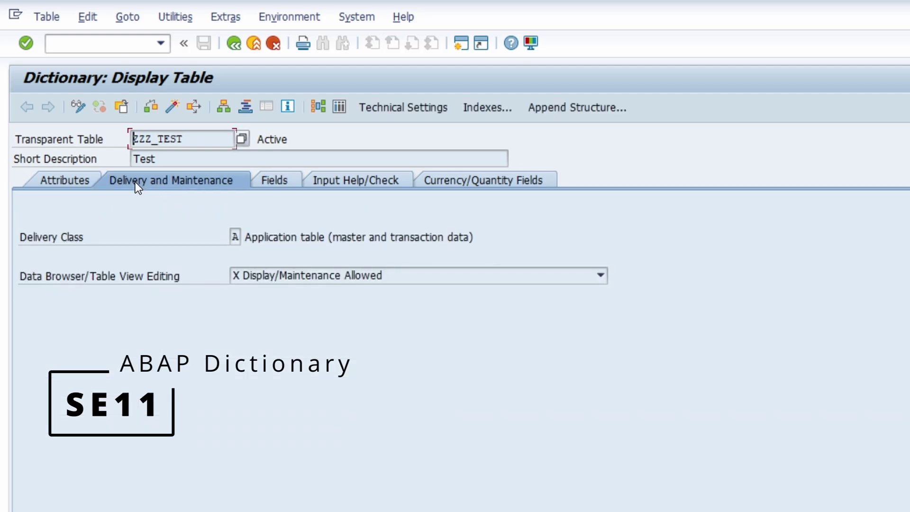
click(282, 281)
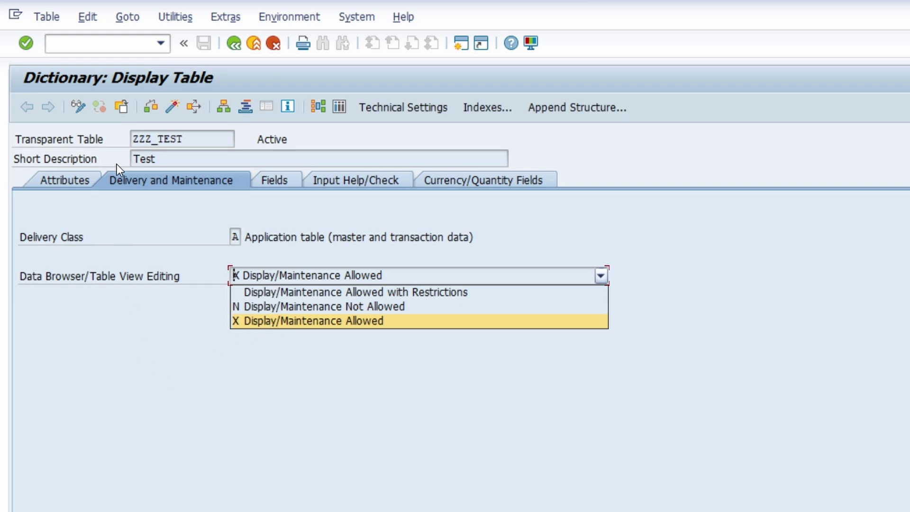
In change mode, set ZZZ_TEST to Display/Maintenance Allowed with Restrictions and activate it
key(Escape)
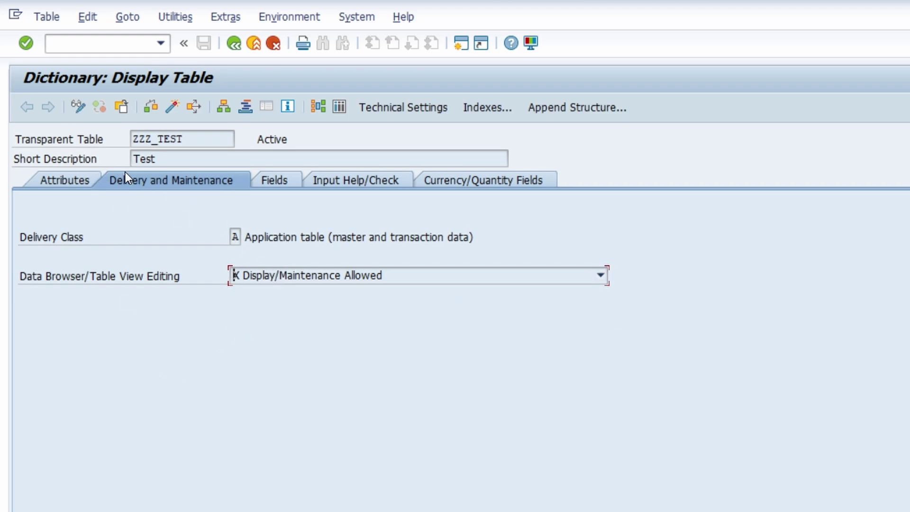
click(79, 101)
click(163, 341)
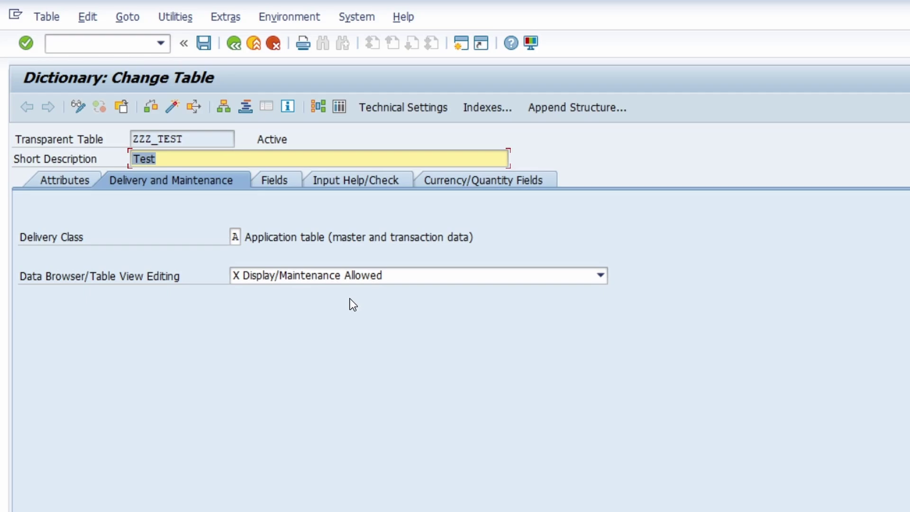
click(350, 276)
click(364, 292)
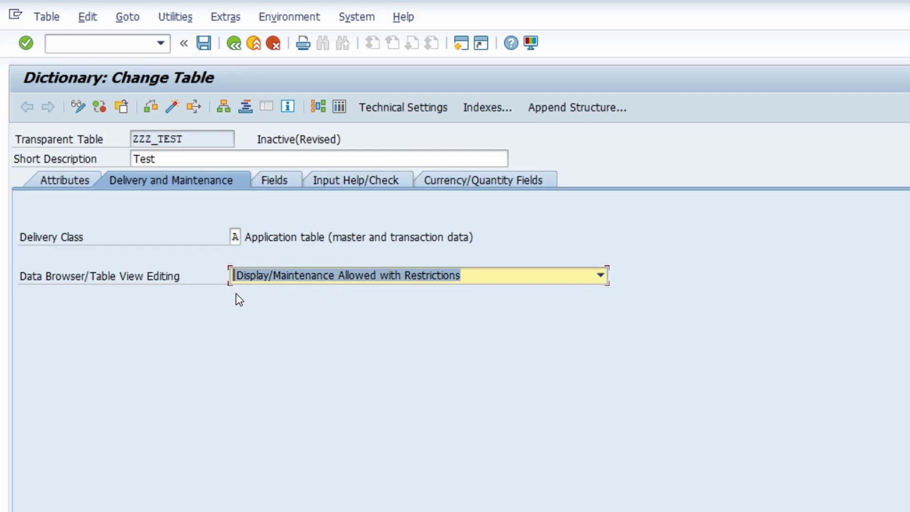
click(173, 106)
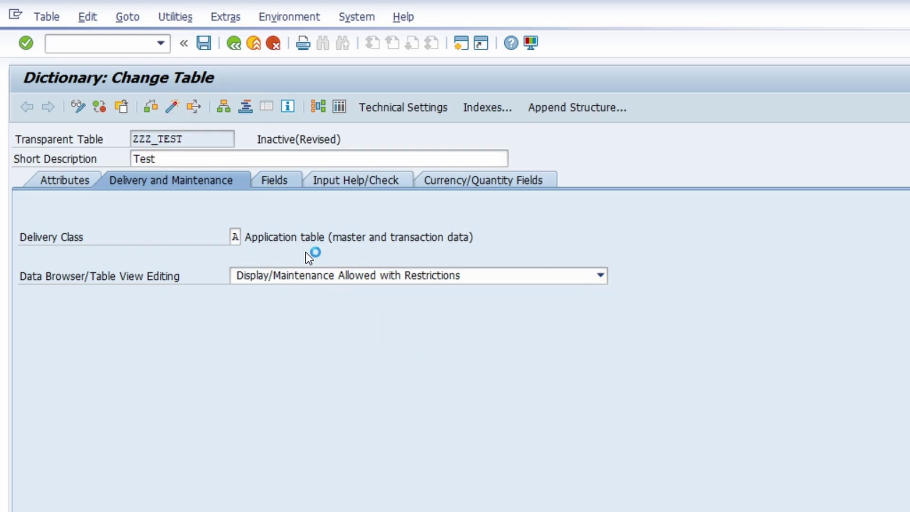
Return to General Table Display with /nse16n
click(98, 50)
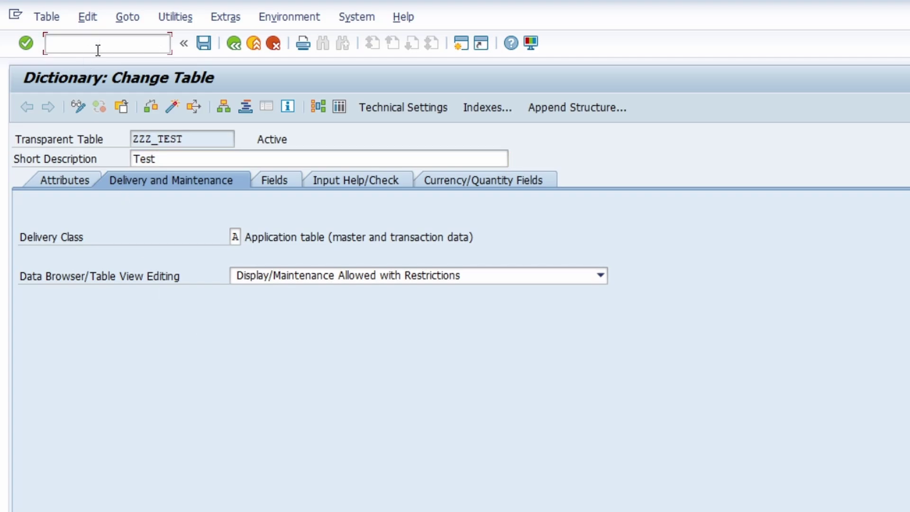
text(/nse16n)
key(Return)
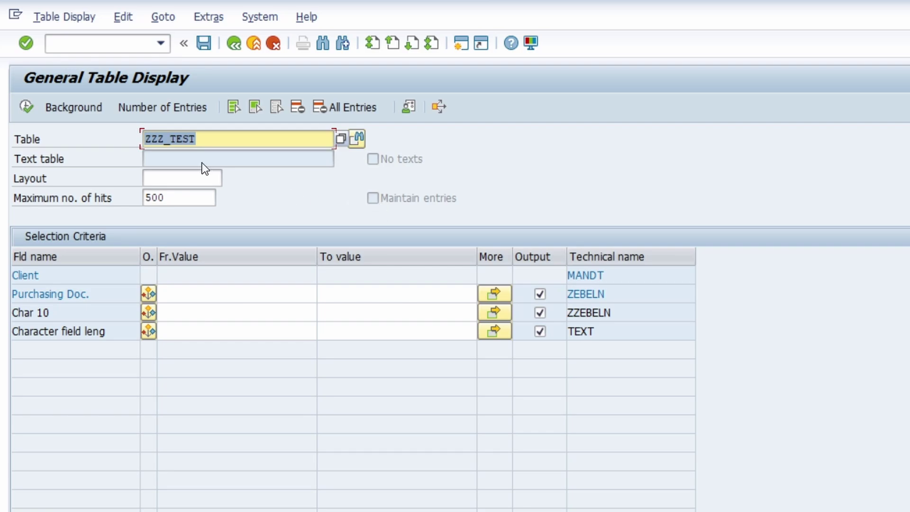
click(26, 106)
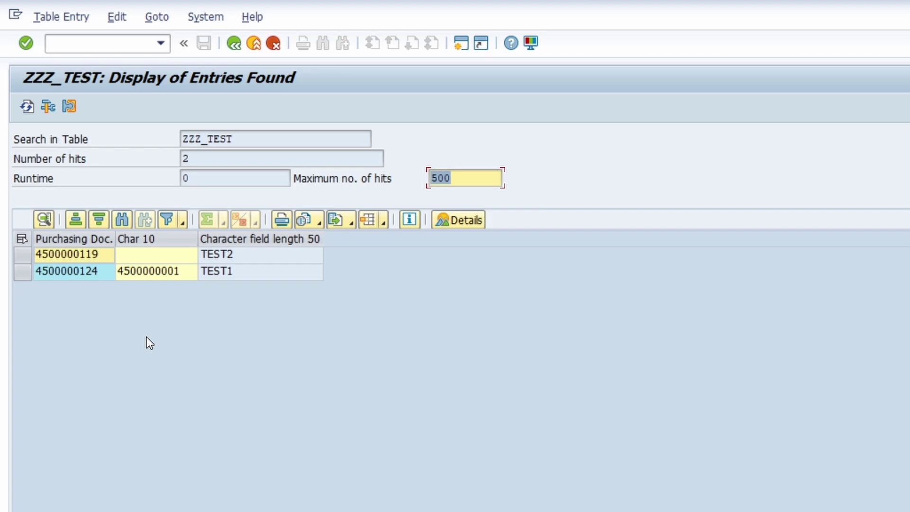
Reopen ZZZ_TEST's Delivery and Maintenance settings in SE11 and review the editing options
key(F3)
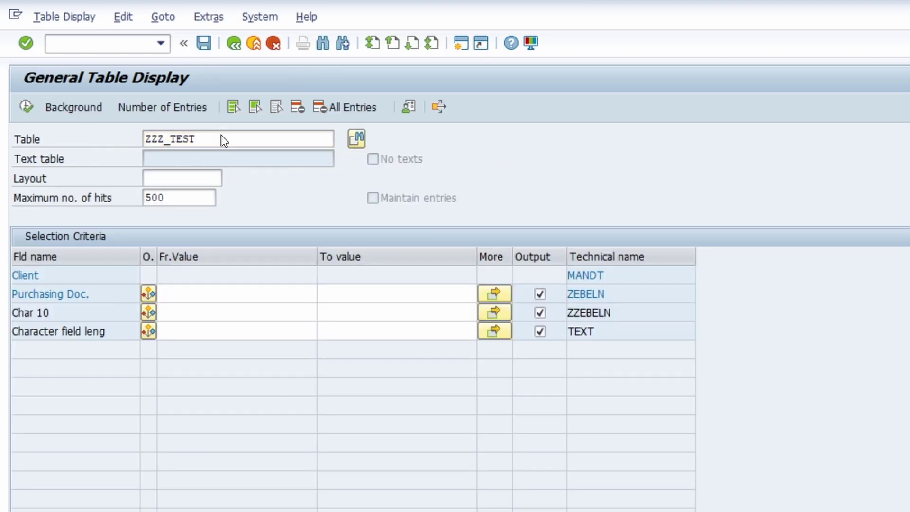
double_click(221, 137)
click(174, 184)
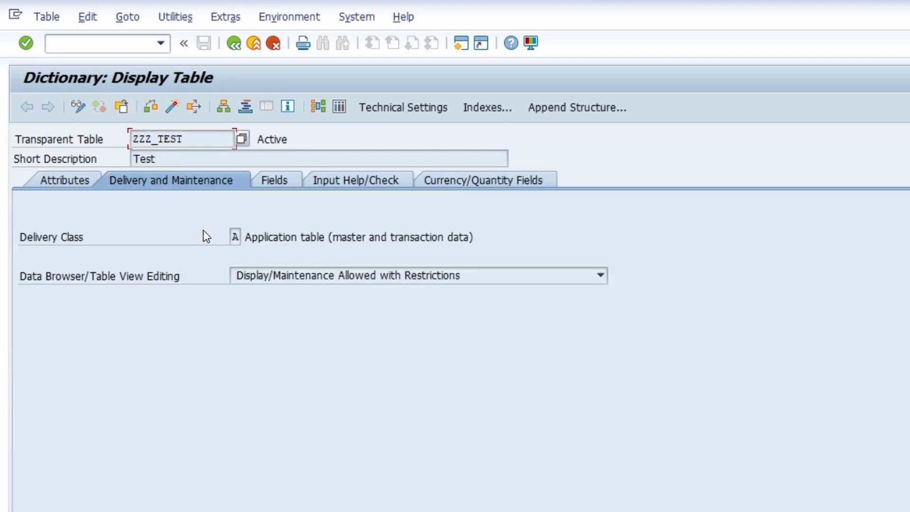
click(289, 275)
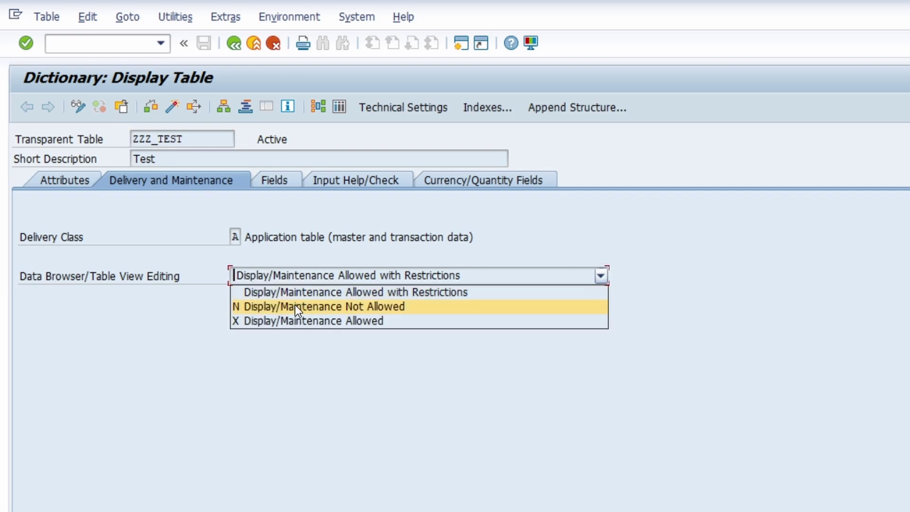
click(97, 351)
Set ZZZ_TEST to Display/Maintenance Not Allowed in original language and activate it
click(81, 105)
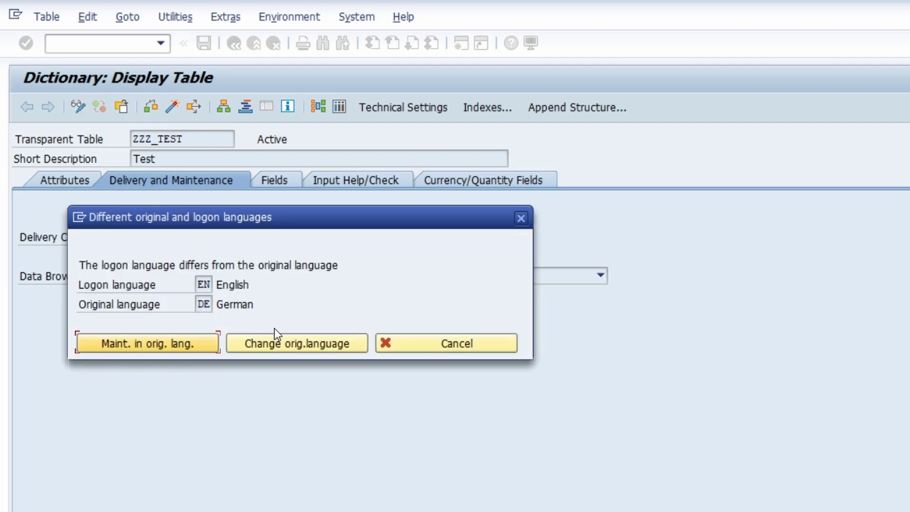
click(215, 340)
click(357, 277)
click(351, 307)
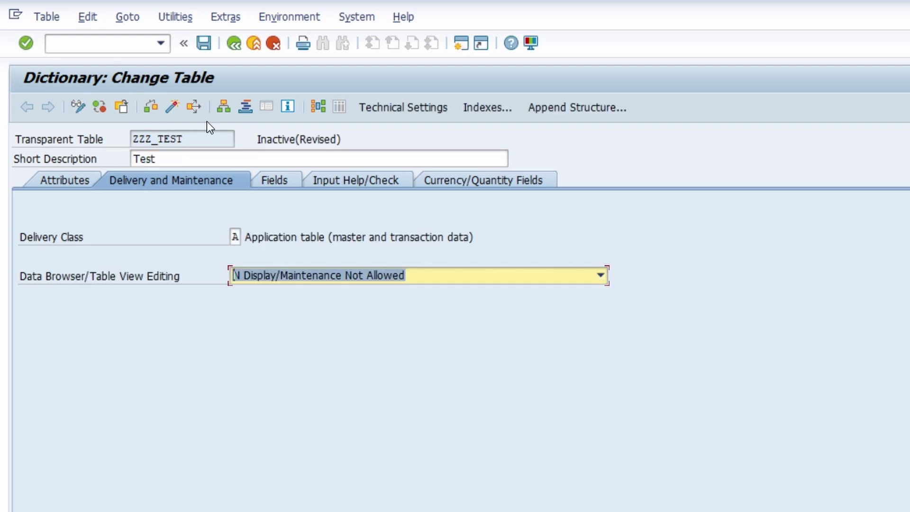
key(ctrl+F3)
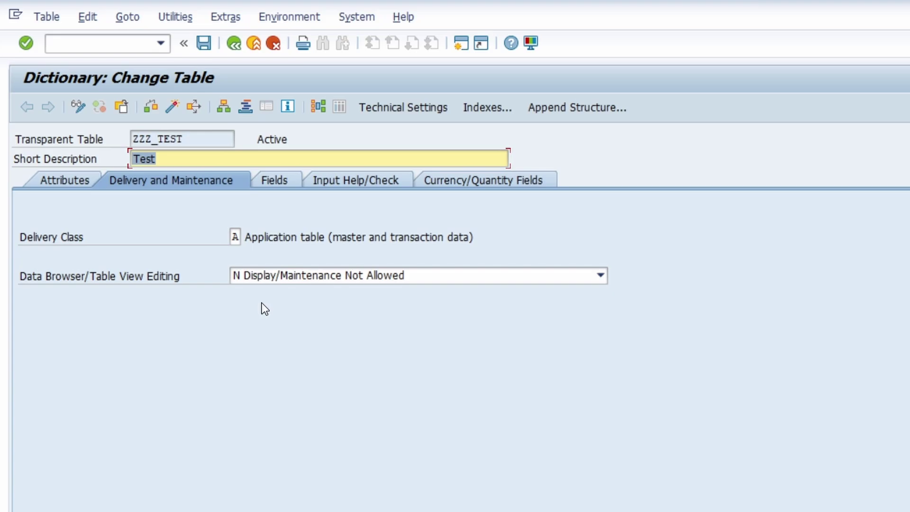
Run /nse16n, which reports ZZZ_TEST cannot be displayed with standard tools
click(111, 42)
text(/nse16n)
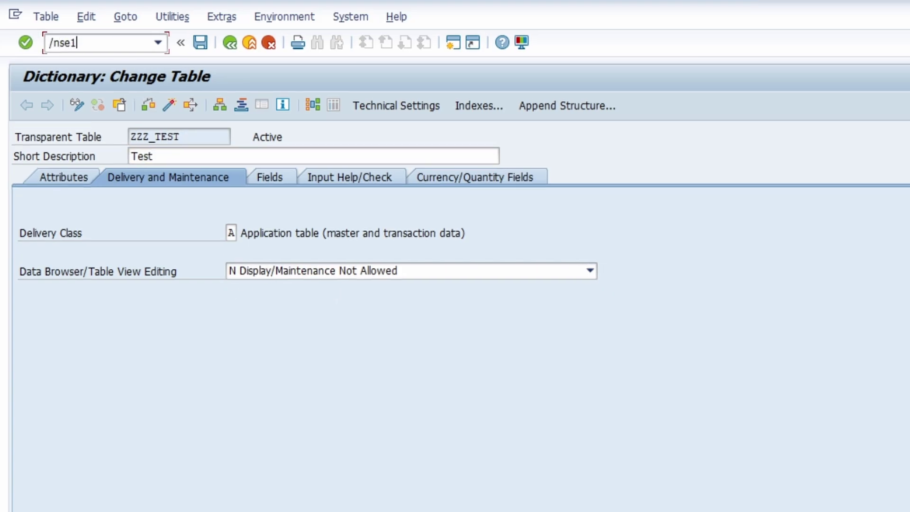
key(Return)
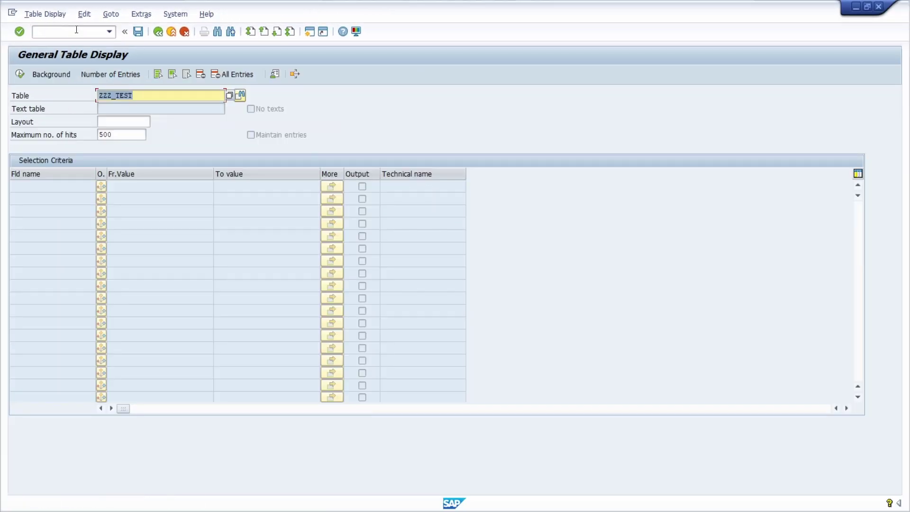
key(Return)
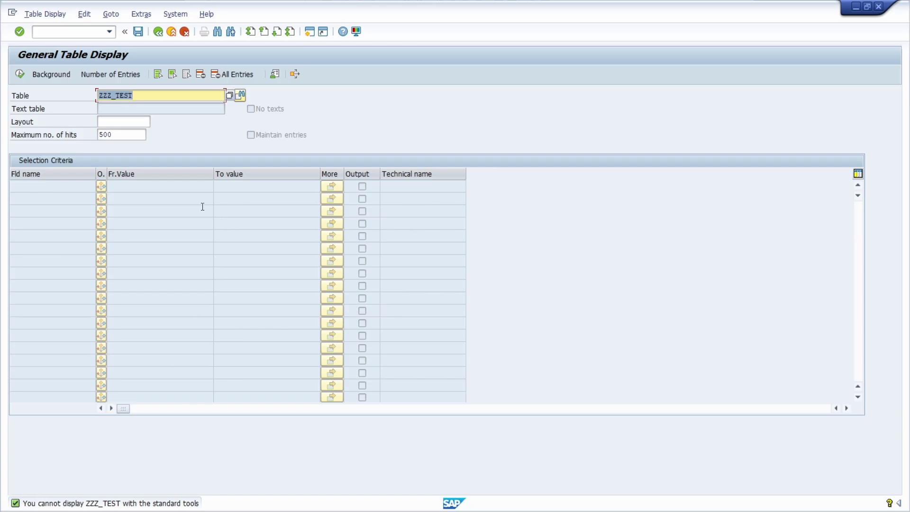
click(108, 503)
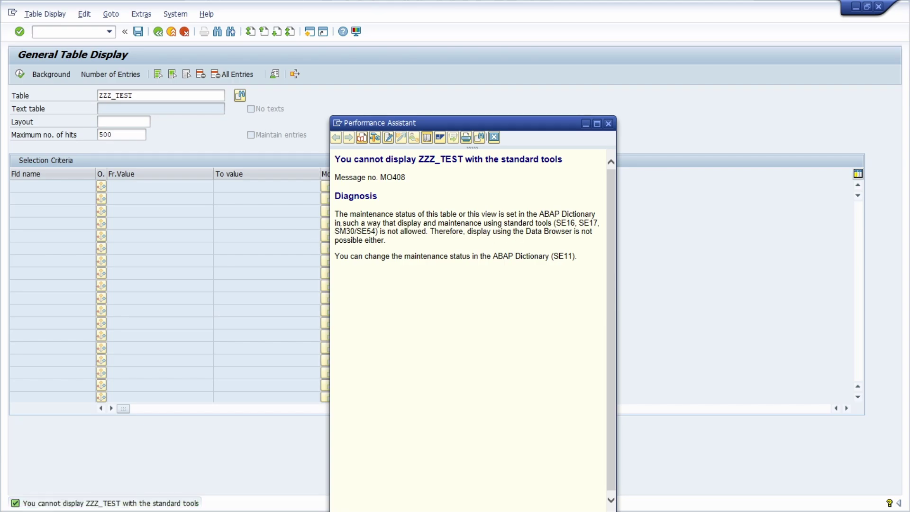
click(609, 123)
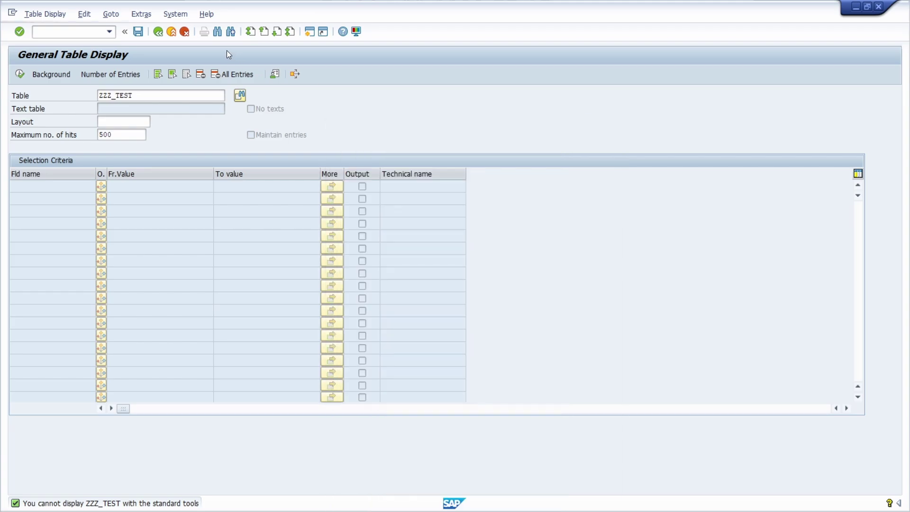
Via /nse11, set ZZZ_TEST back to Display/Maintenance Allowed and activate it
text(/nse11)
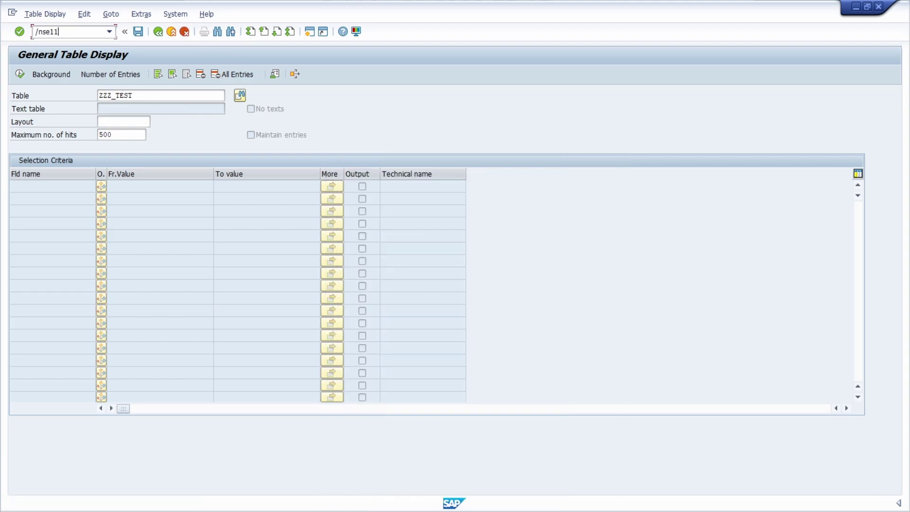
key(Return)
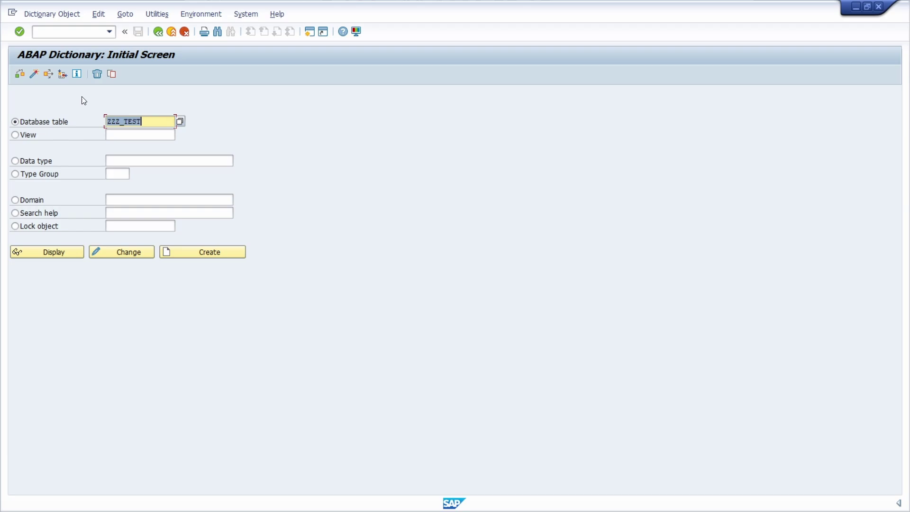
click(120, 252)
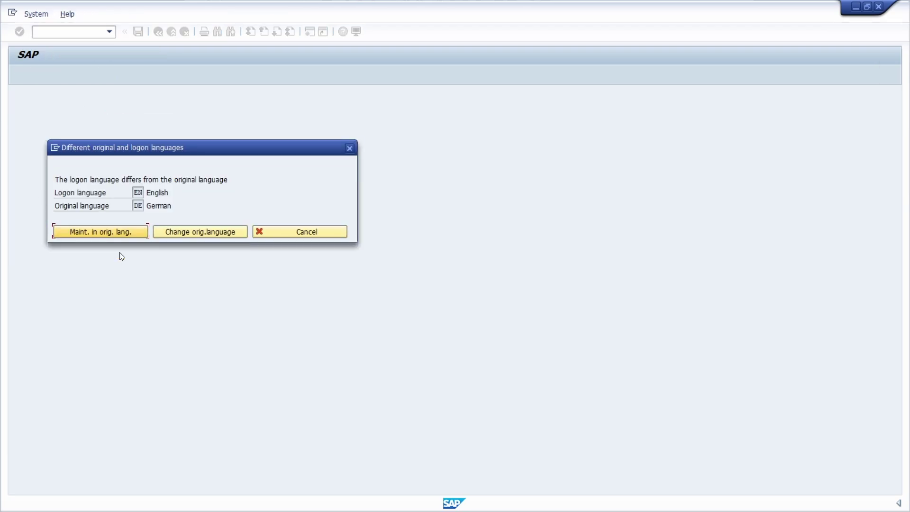
click(116, 234)
click(117, 123)
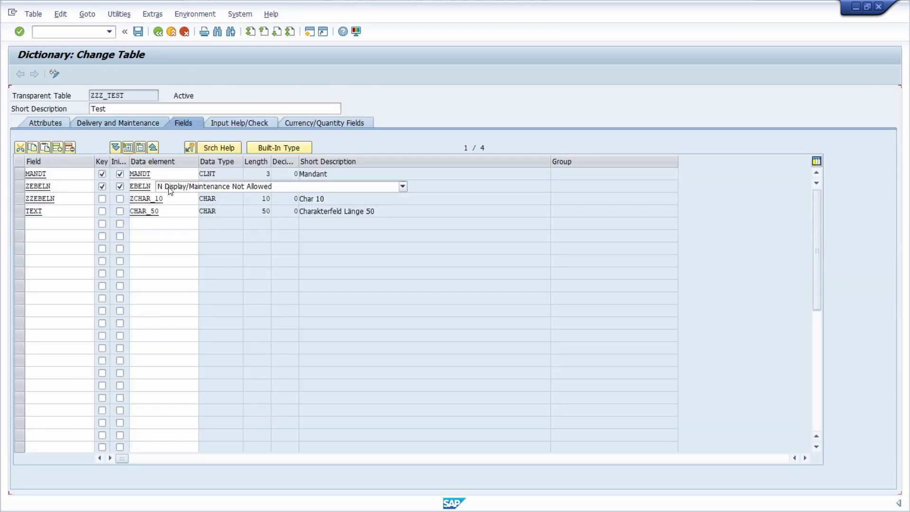
click(217, 186)
click(213, 218)
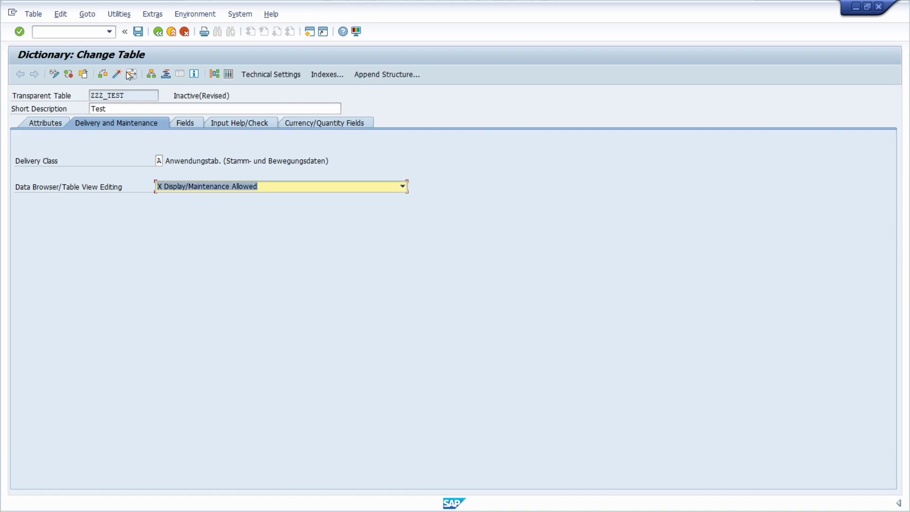
click(117, 74)
Open ZZZ_TEST in /nse16n, then switch to the classic SE16 Data Browser
click(61, 34)
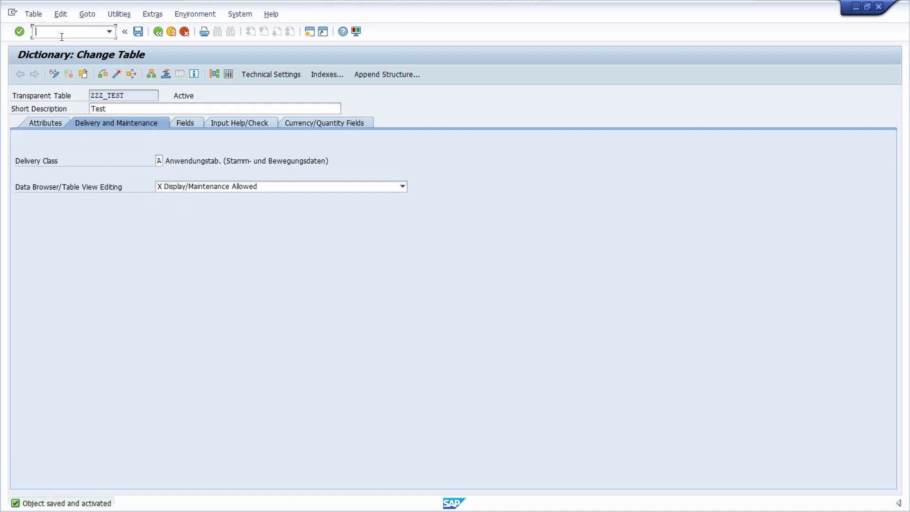
text(/nse16n)
key(Return)
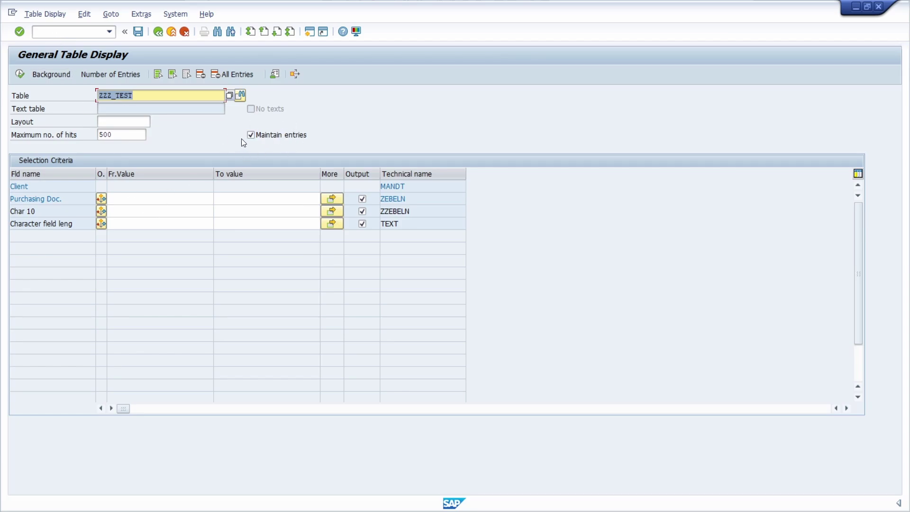
click(66, 37)
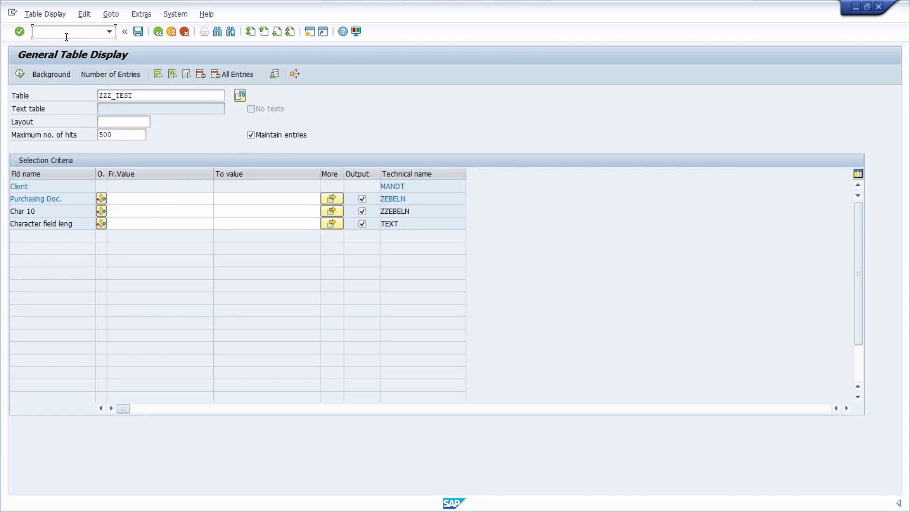
text(16)
key(Return)
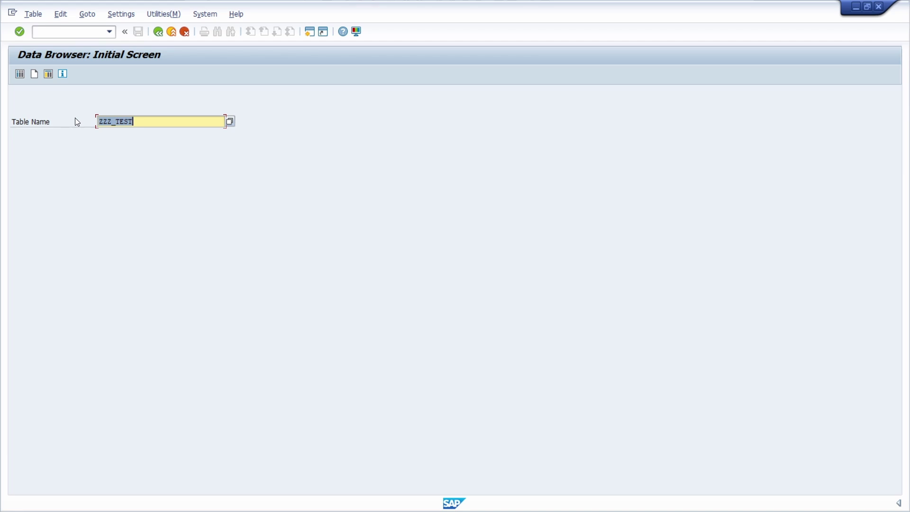
key(Return)
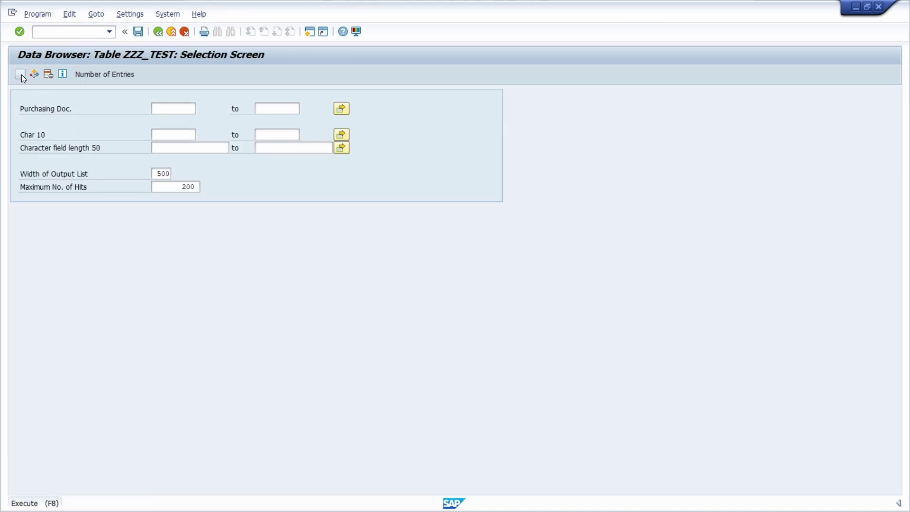
click(20, 74)
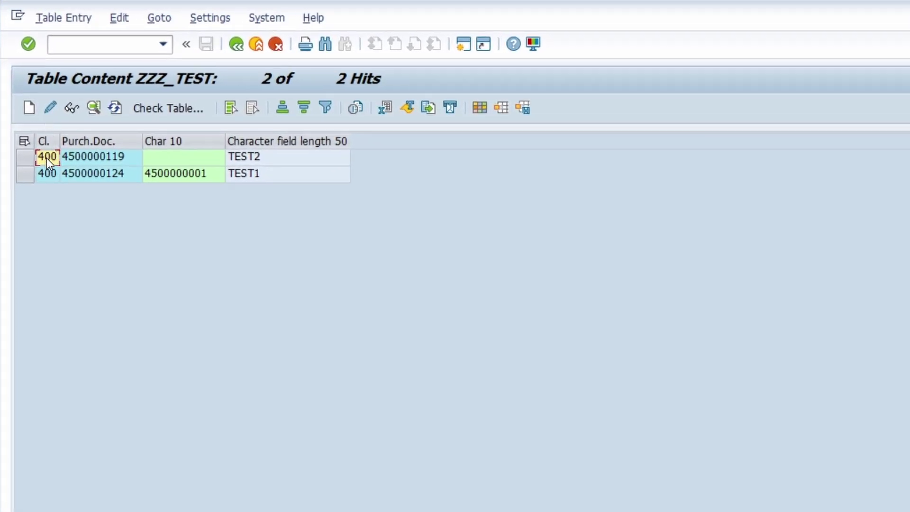
double_click(47, 158)
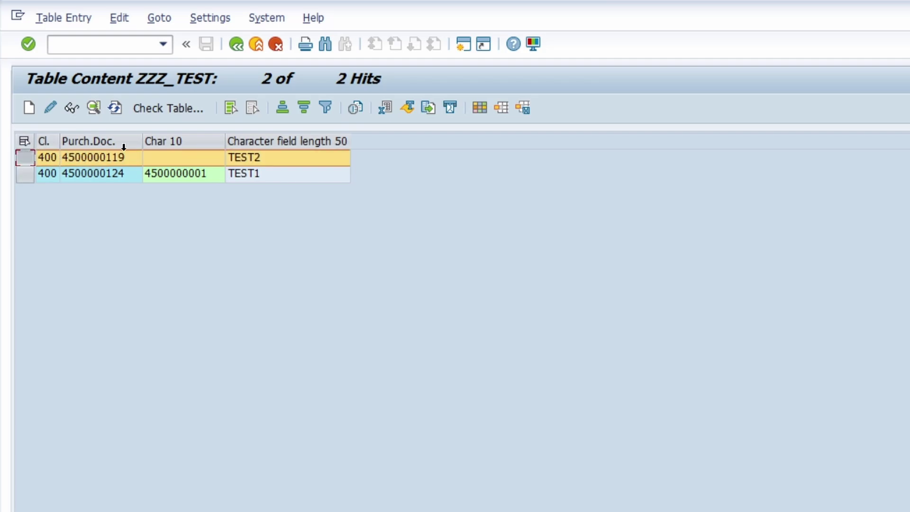
click(50, 106)
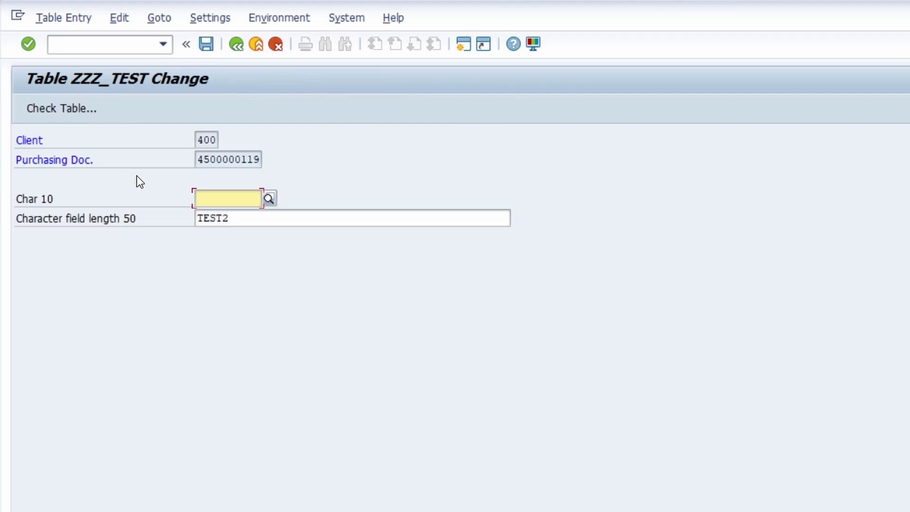
Change the entry's text from TEST2 to TEST4, save, and redisplay the table contents
click(234, 217)
key(BackSpace)
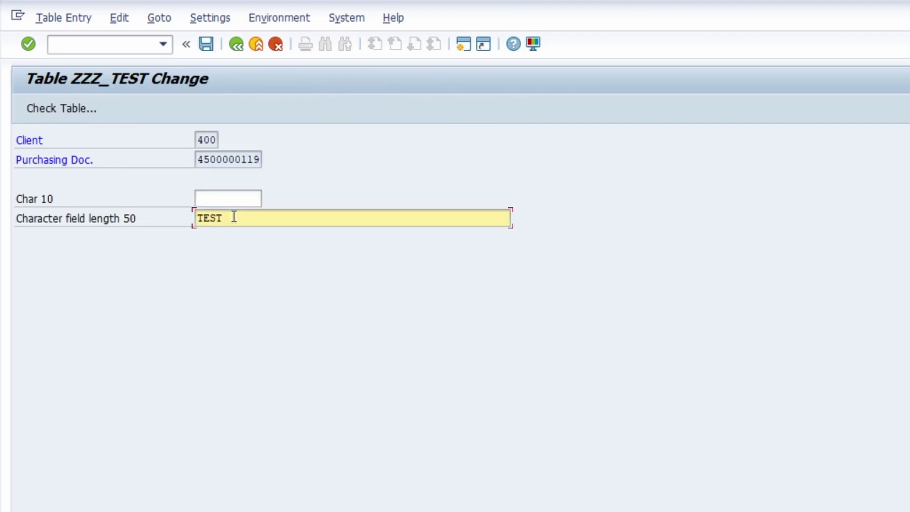
text(4)
key(Return)
click(206, 45)
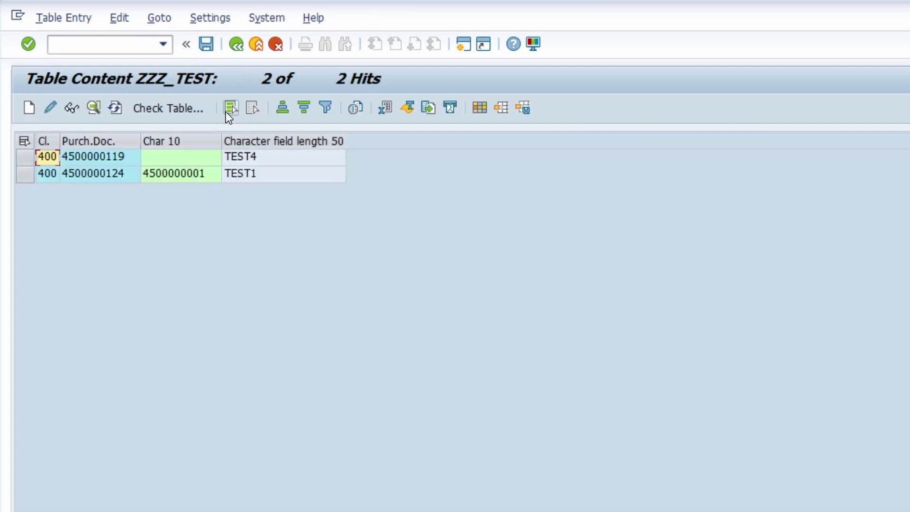
key(F3)
click(34, 105)
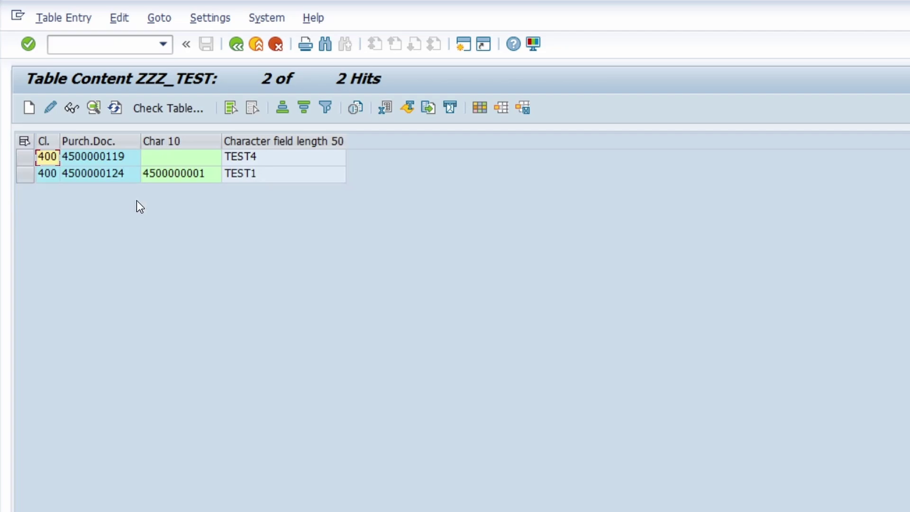